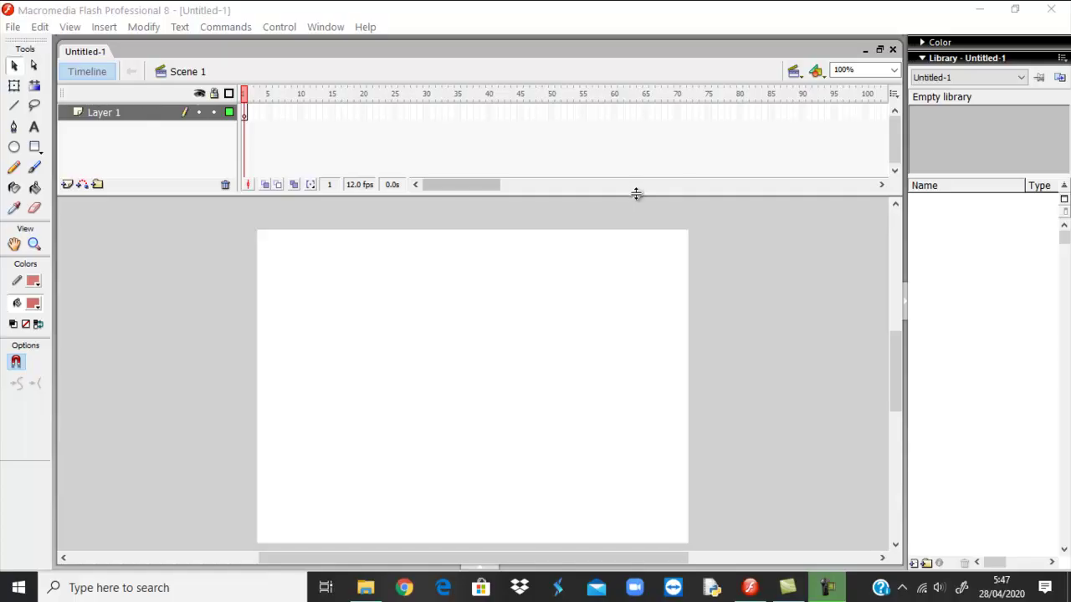
Step: Draw a small red circle in the stage's upper-left corner on frame 1 with the Oval tool
left_click(245, 116)
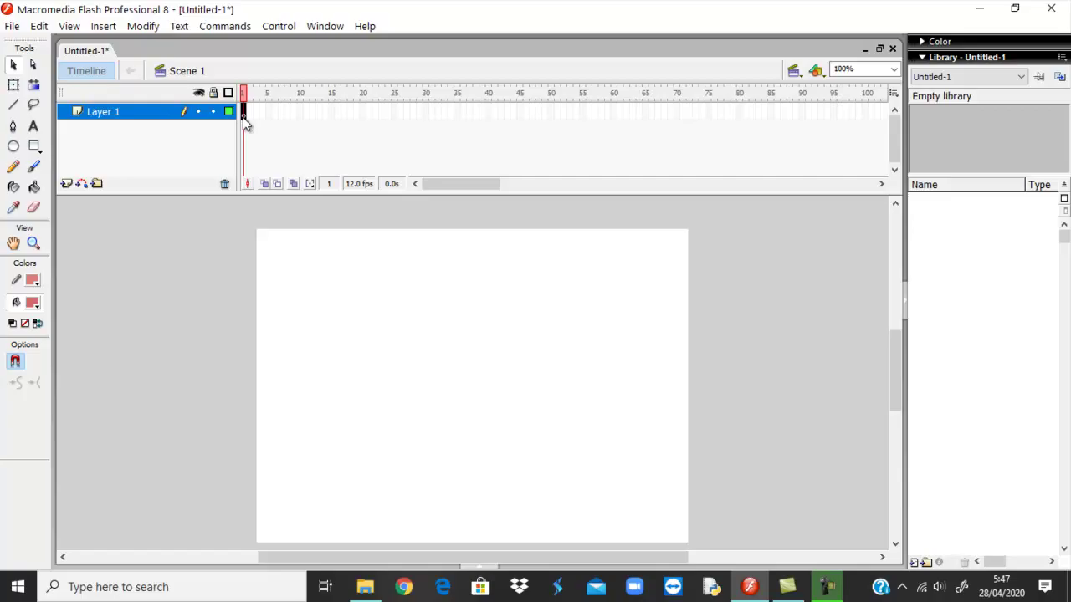
left_click(14, 147)
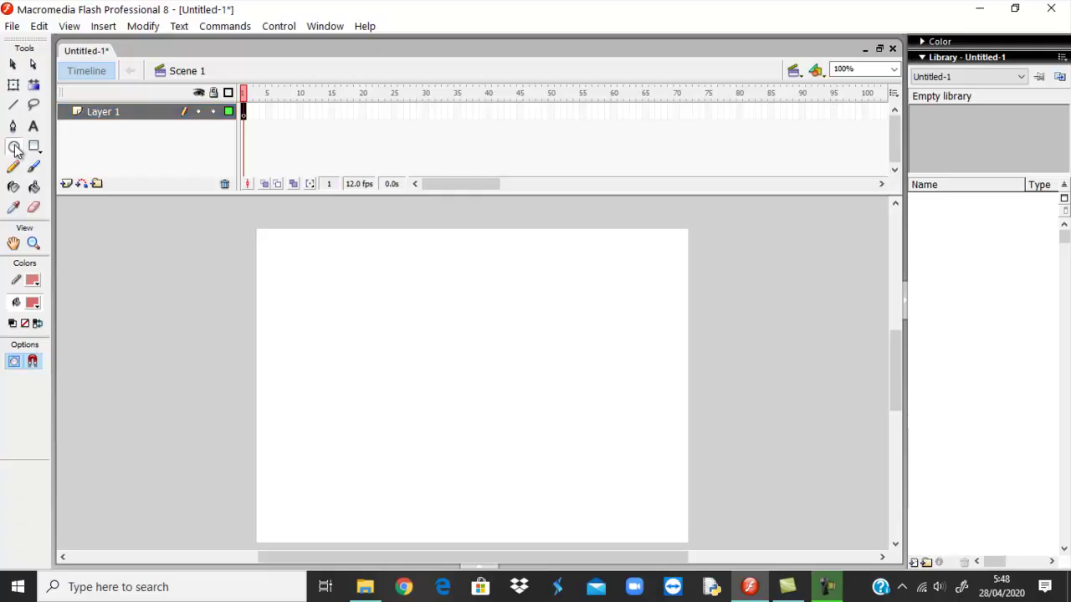
left_click_drag(267, 248, 301, 278)
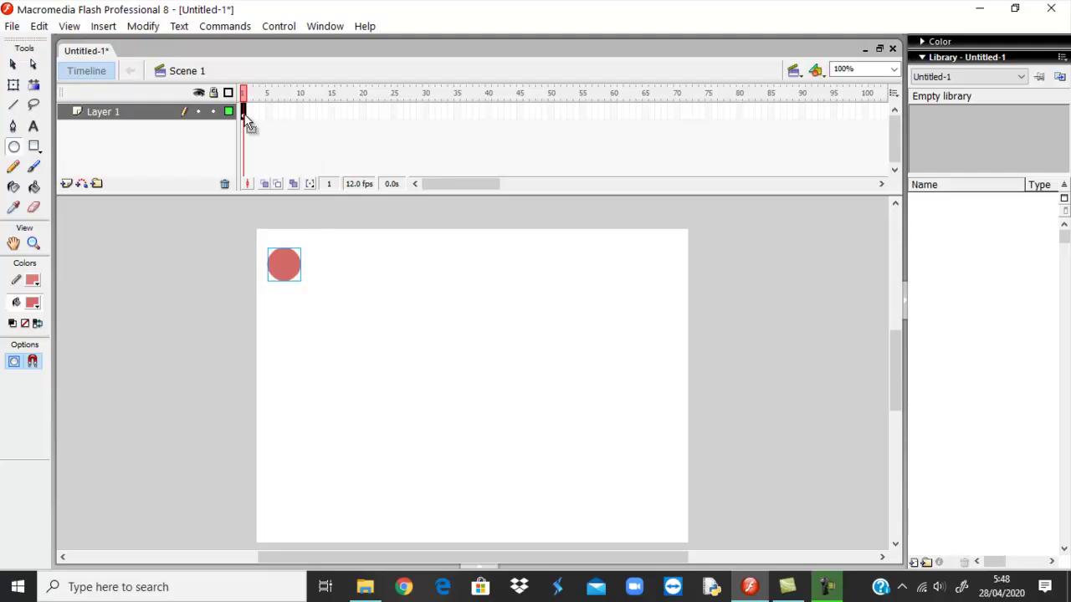
Step: Insert a keyframe at frame 40 and move the circle there straight across to the stage's upper-right corner
left_click(489, 112)
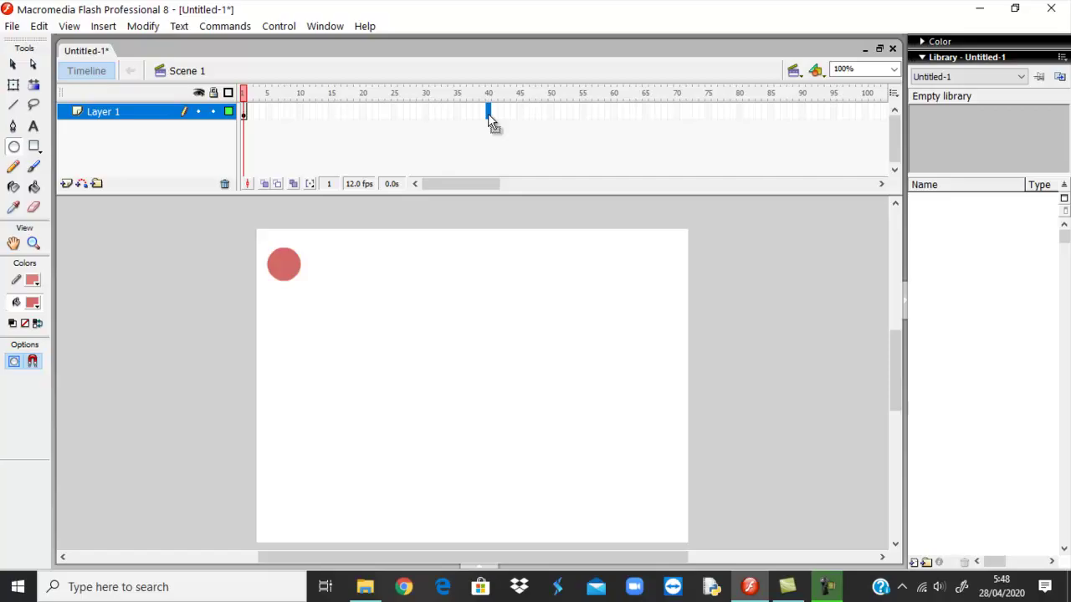
right_click(488, 113)
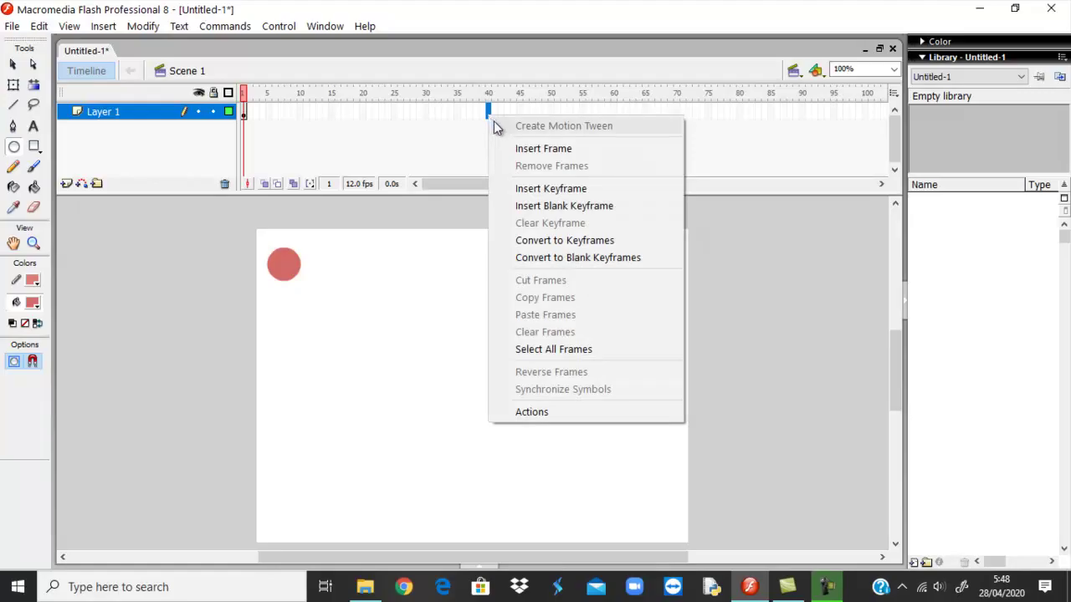
left_click(546, 189)
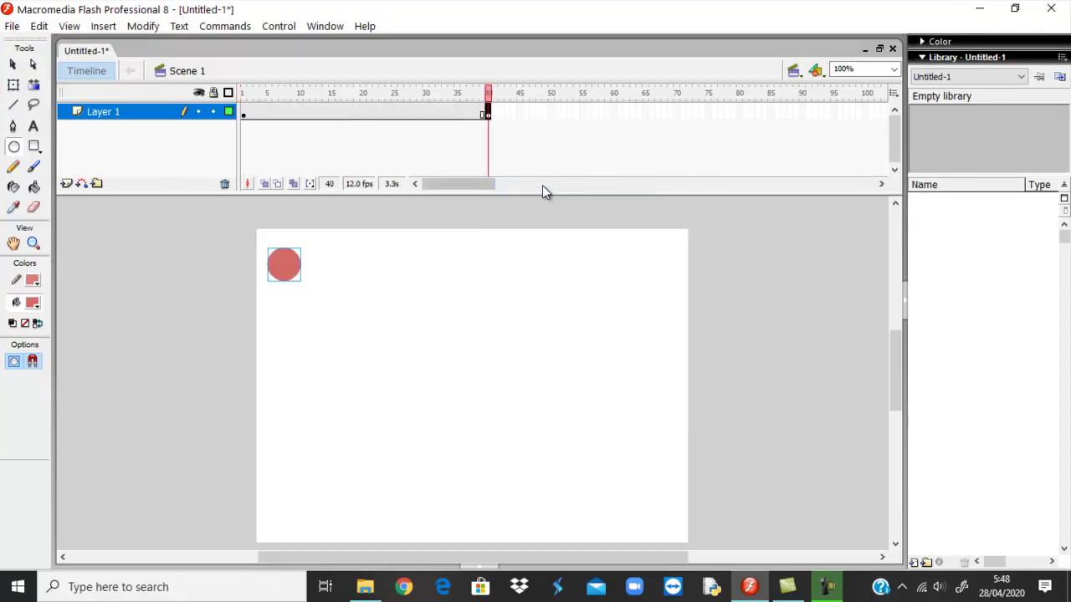
left_click(13, 65)
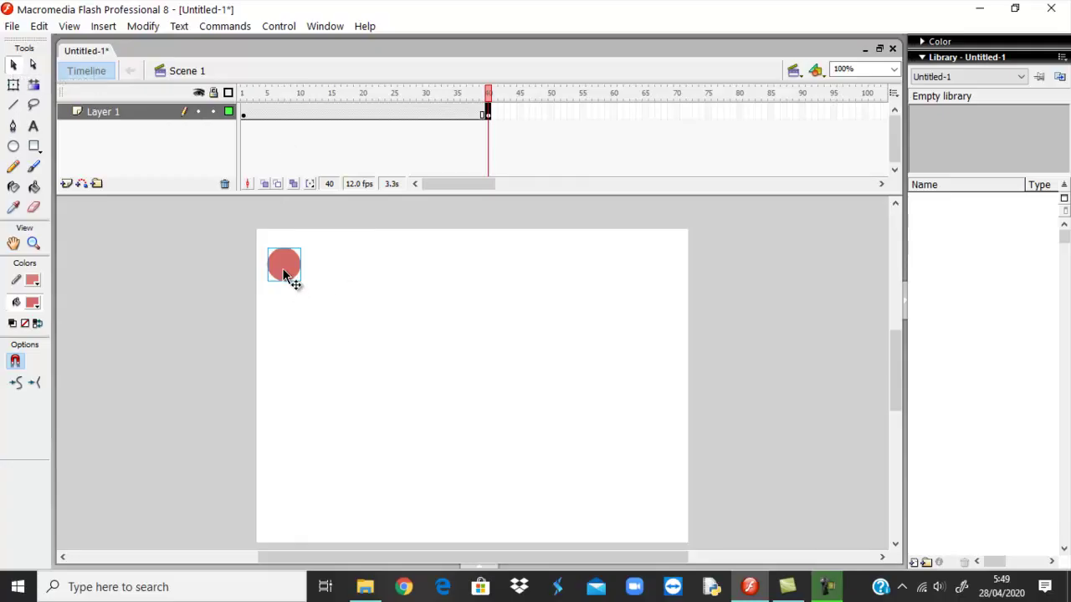
left_click_drag(286, 277, 659, 268)
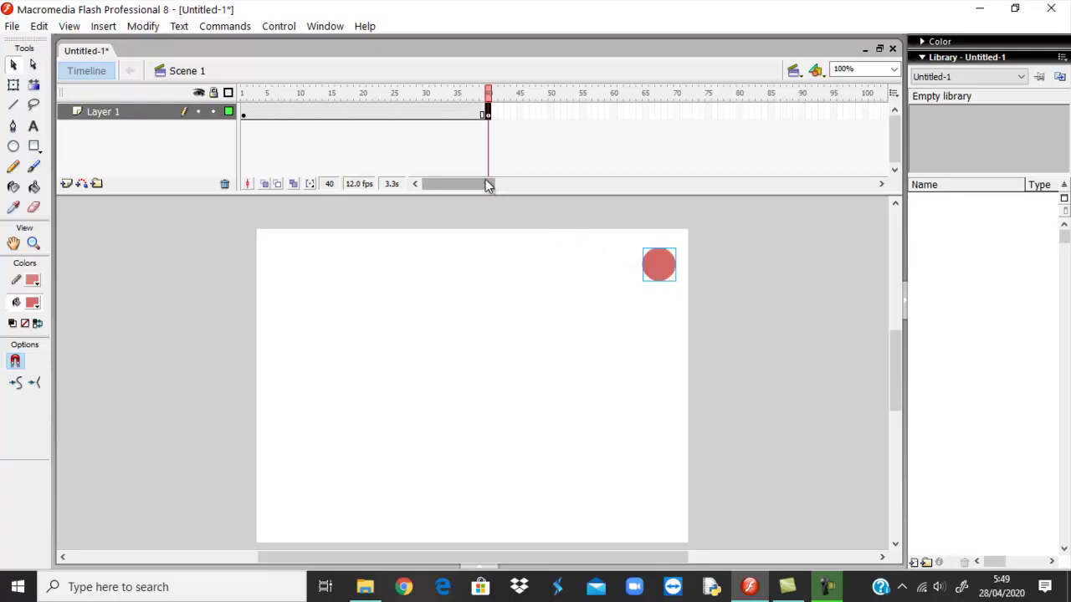
Step: Create a motion tween on the frames between the keyframes at 1 and 40
left_click(333, 115)
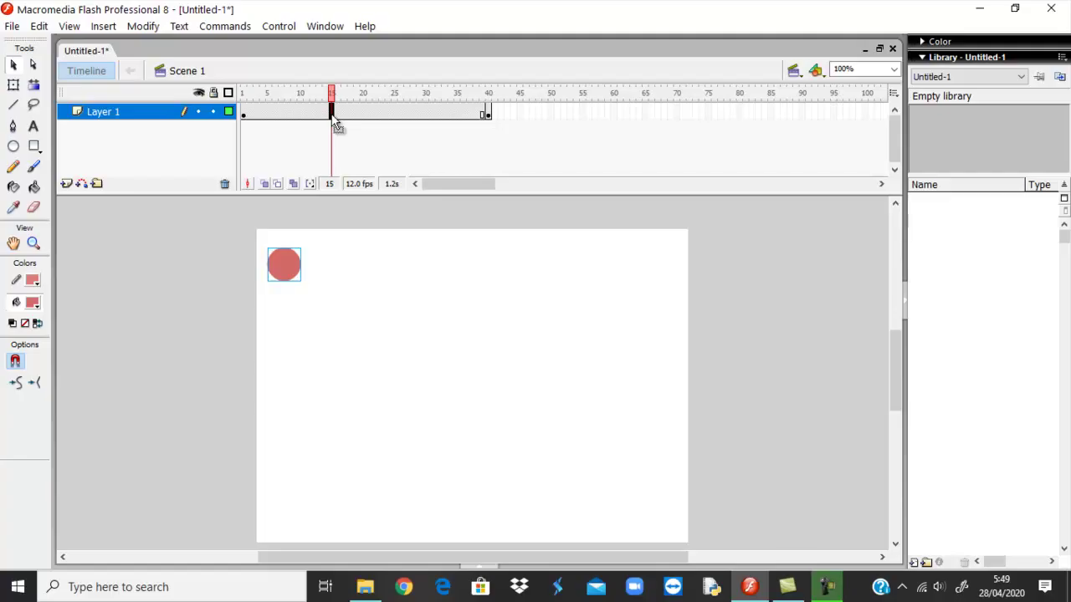
right_click(333, 120)
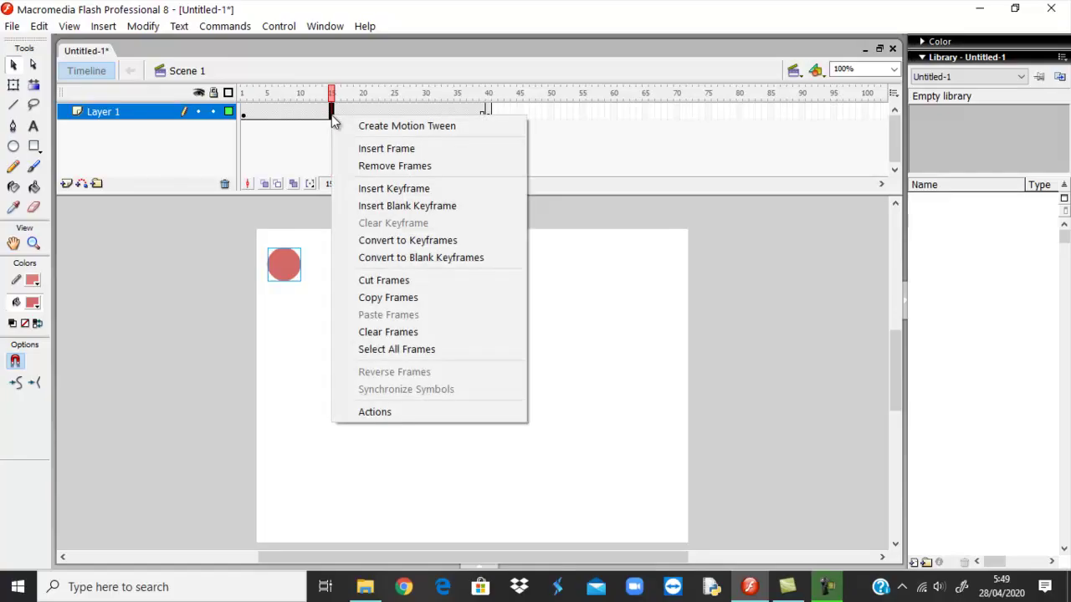
left_click(391, 127)
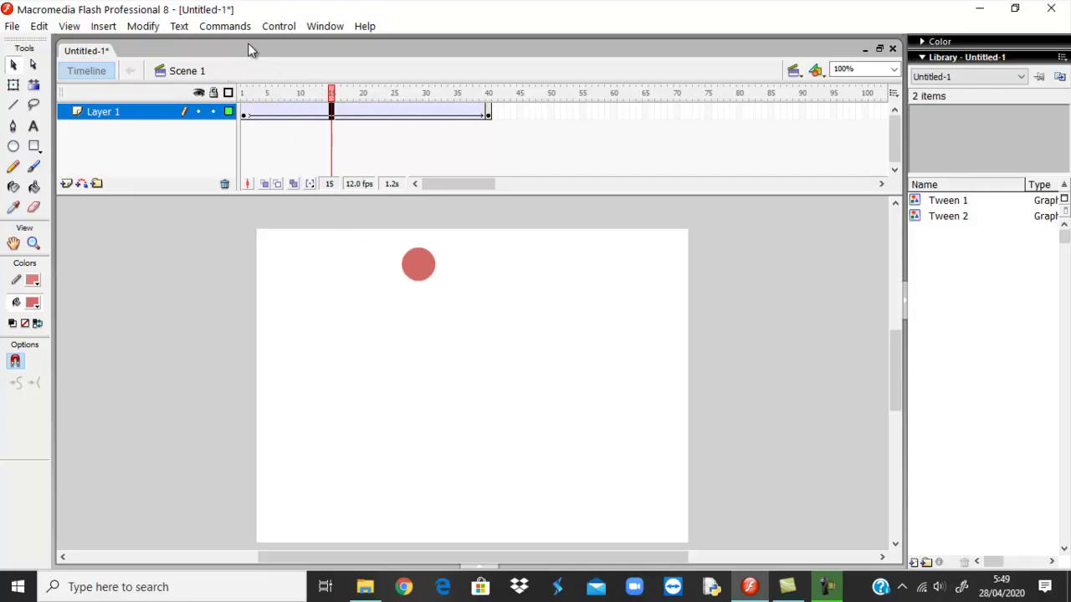
Step: Test the movie to preview the circle's motion tween, and close the preview
left_click(273, 31)
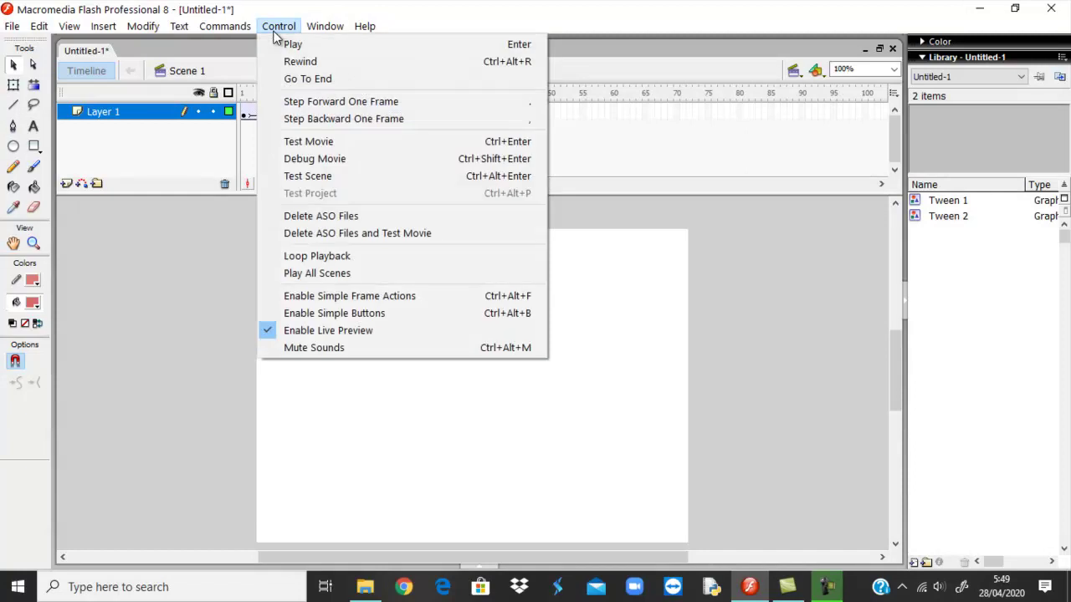
left_click(331, 140)
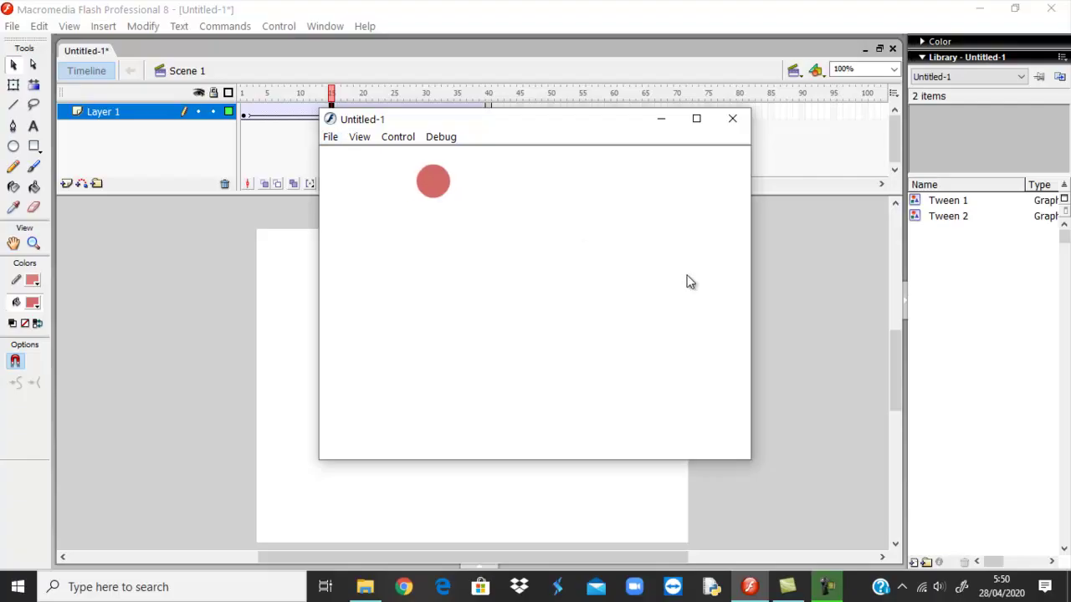
left_click(733, 130)
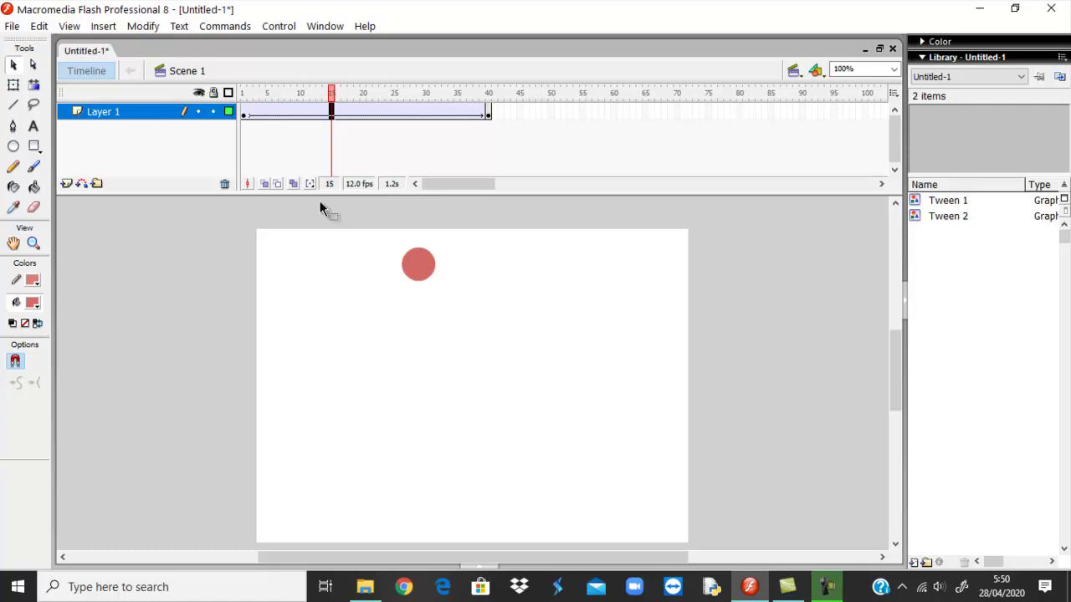
Step: Create a new blank Flash Document
left_click(12, 26)
left_click(30, 44)
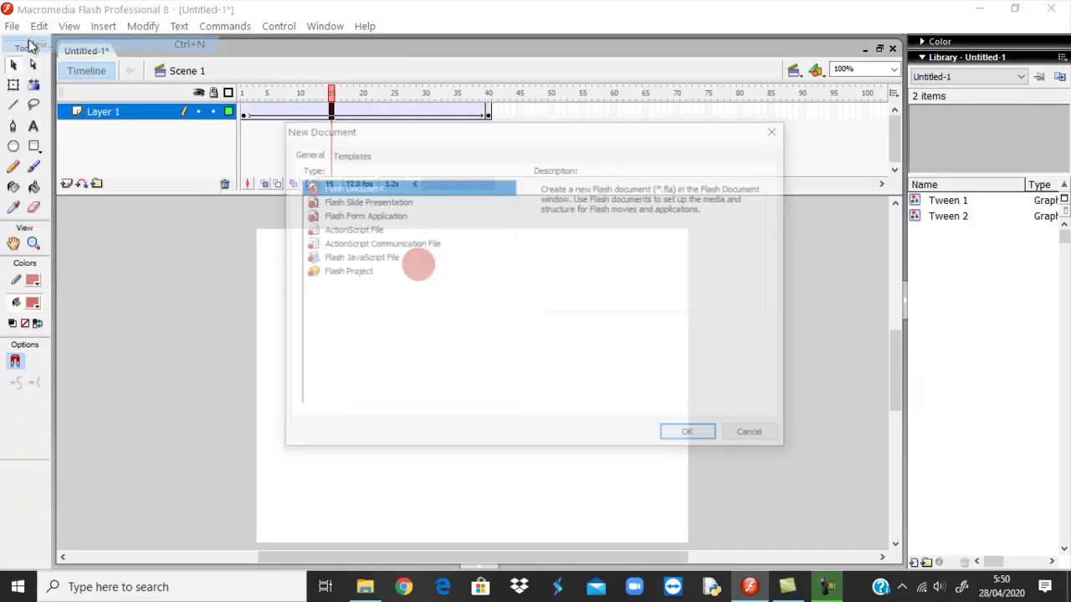
left_click(691, 436)
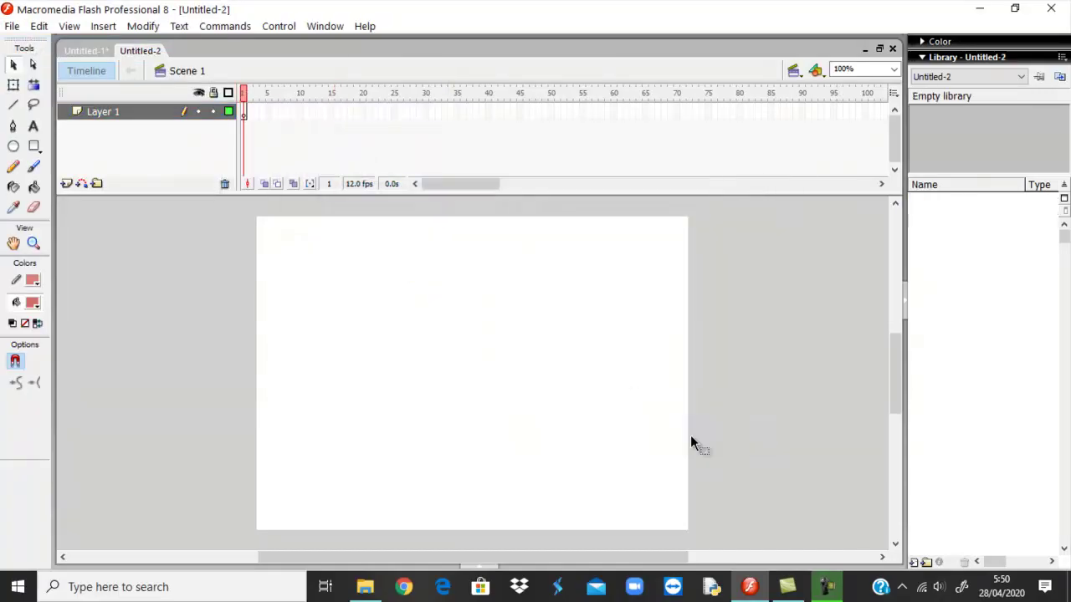
Step: Draw a red oval in the upper middle of the stage on frame 1 and break it apart
left_click(246, 116)
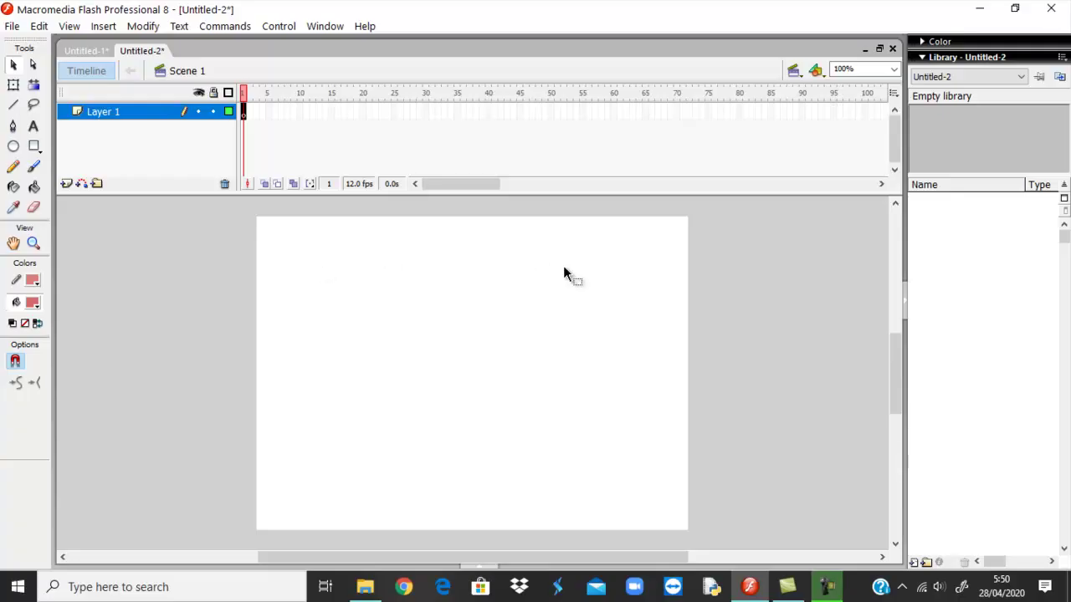
left_click(14, 147)
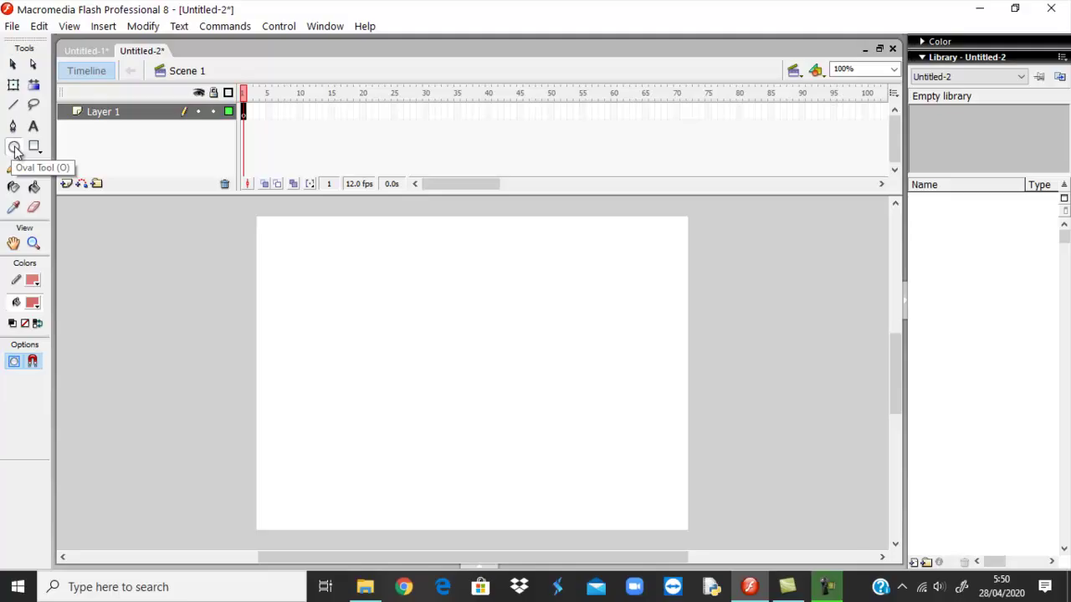
mouse_move(410, 260)
left_mouse_down()
mouse_move(499, 296)
mouse_move(496, 329)
left_mouse_up()
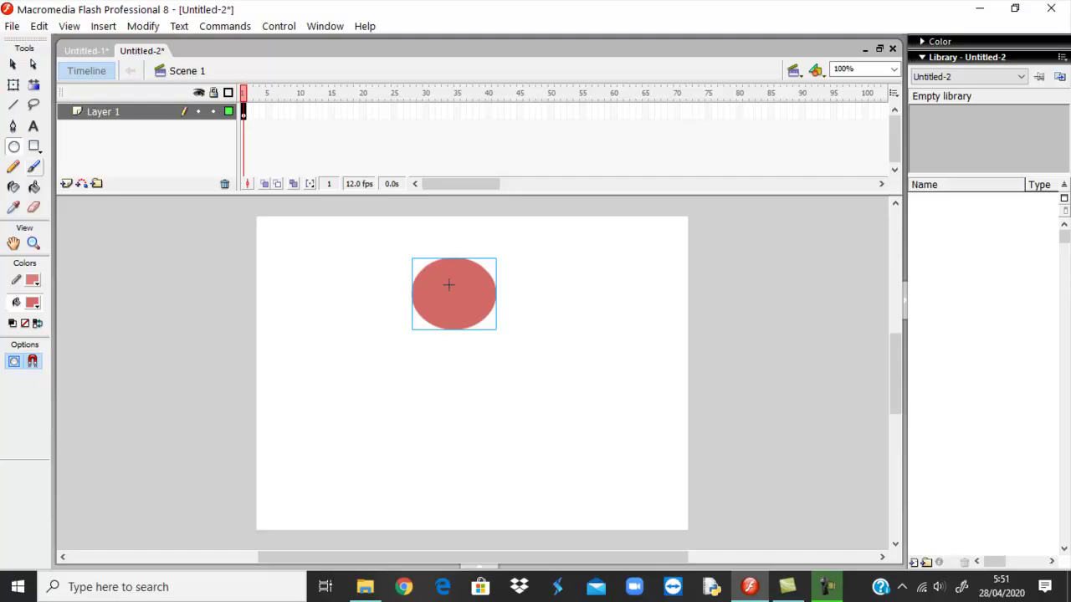
left_click(153, 35)
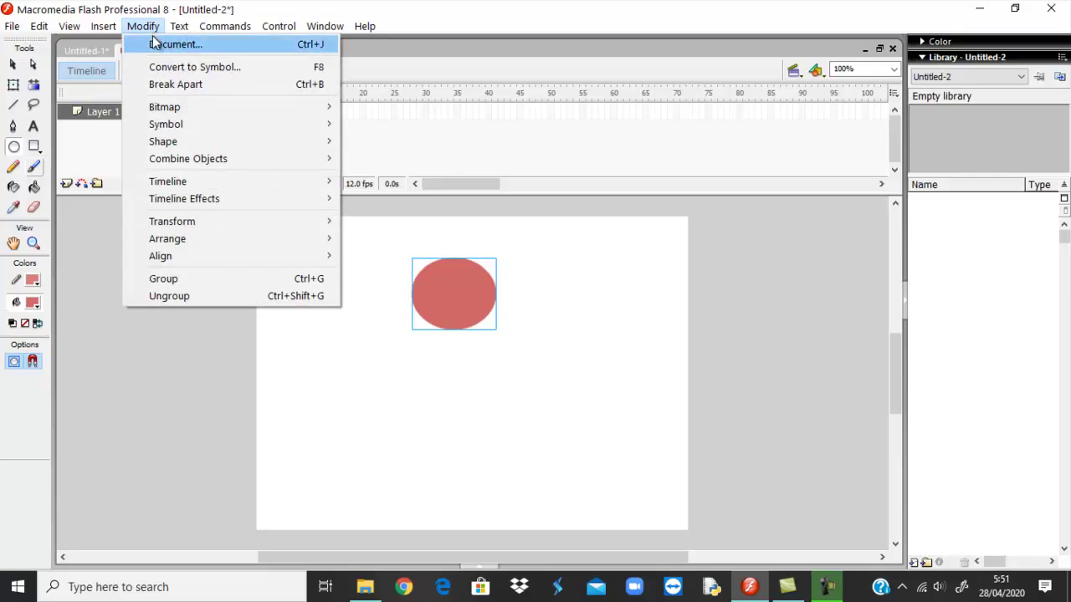
left_click(173, 87)
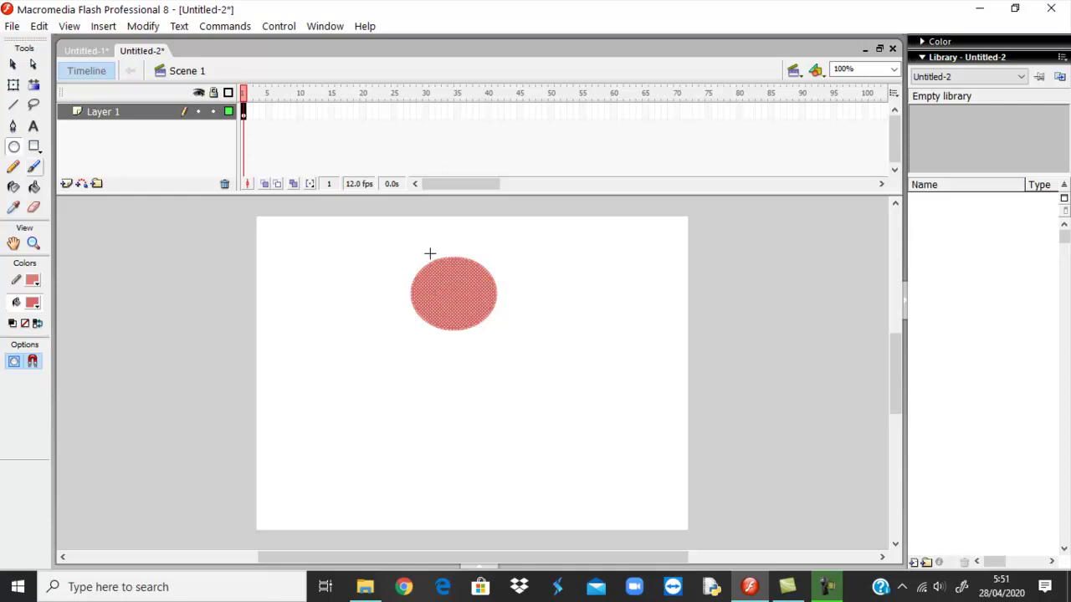
Step: Insert a blank keyframe at frame 30 and draw a rectangle there where the oval sits on frame 1
left_click(426, 116)
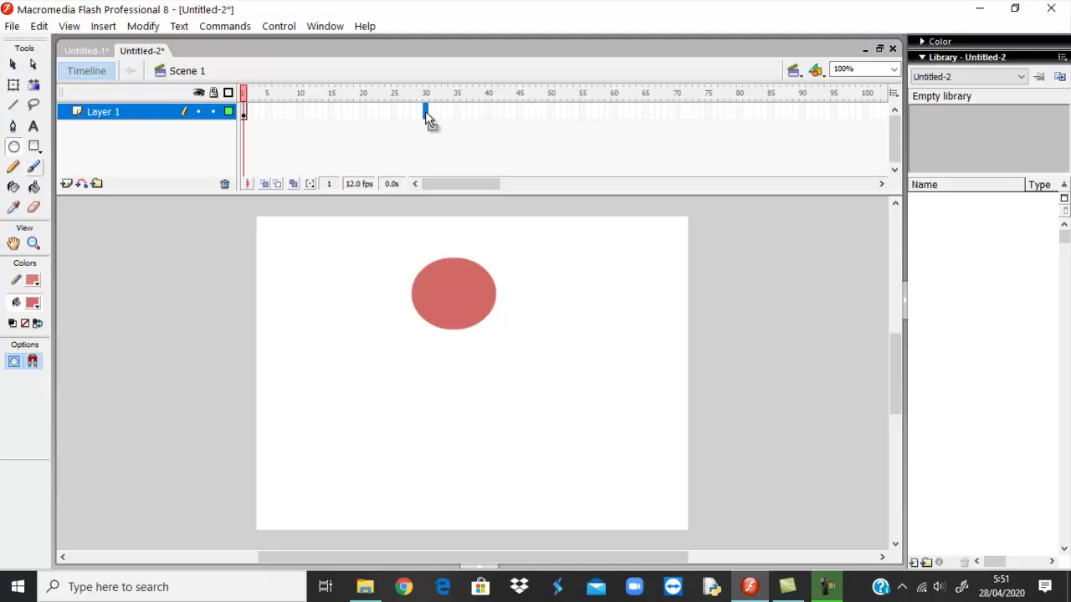
right_click(426, 117)
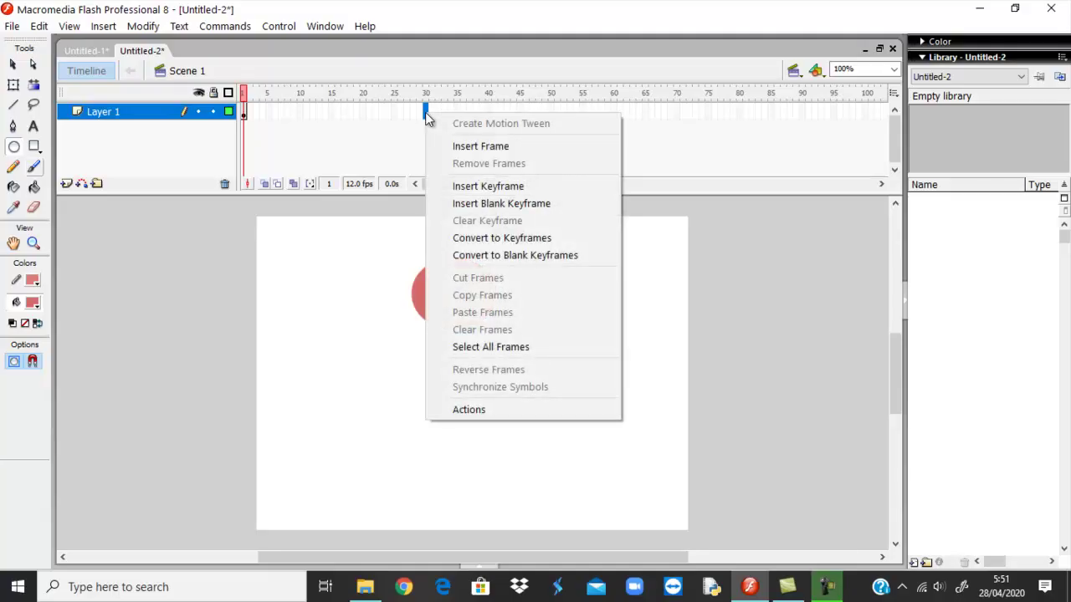
left_click(483, 204)
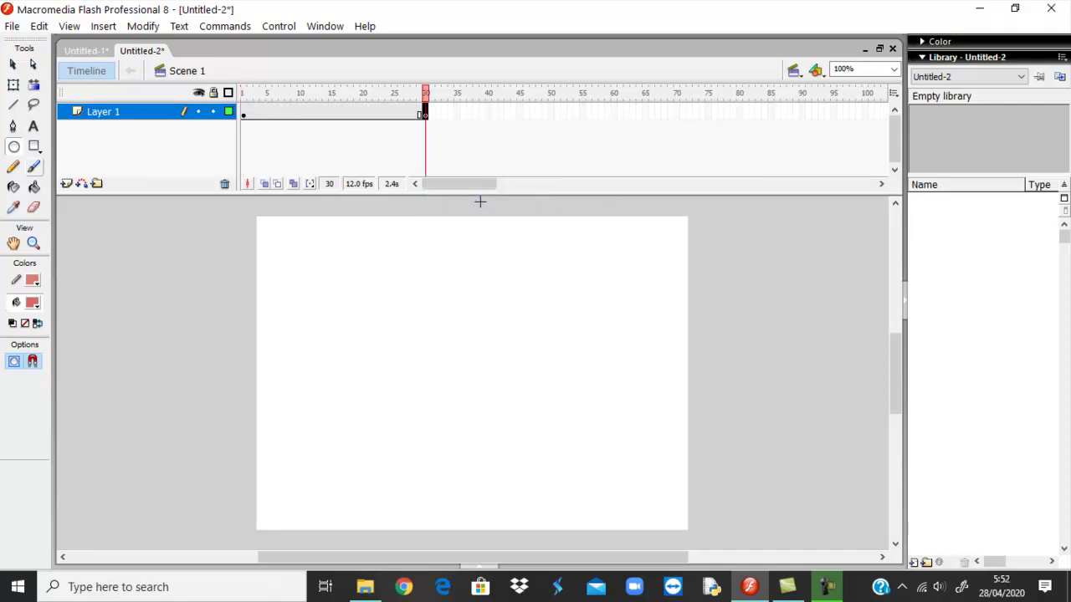
left_click(35, 149)
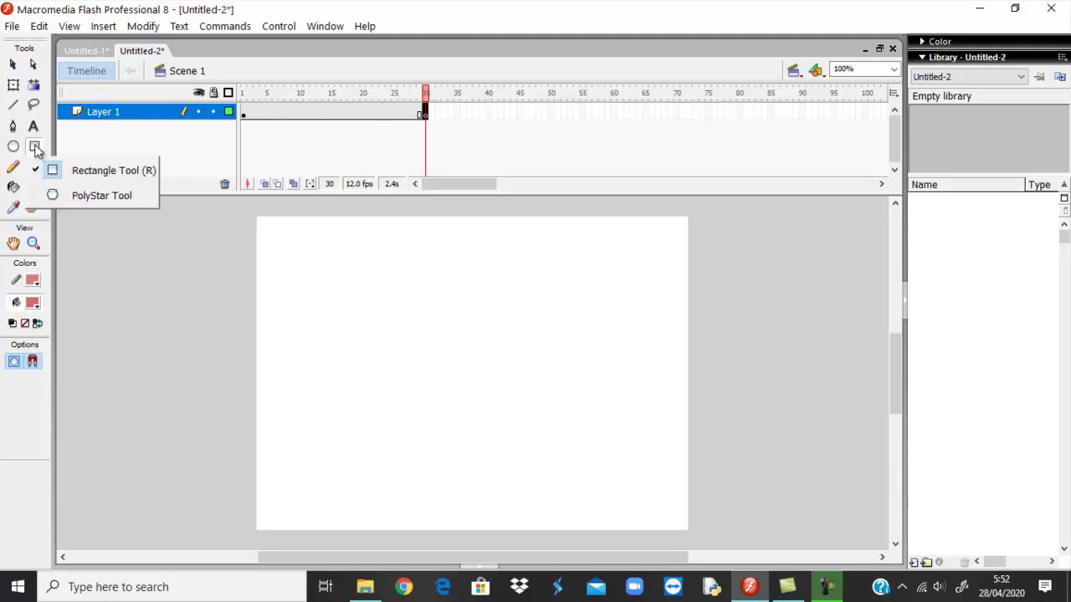
left_click(56, 172)
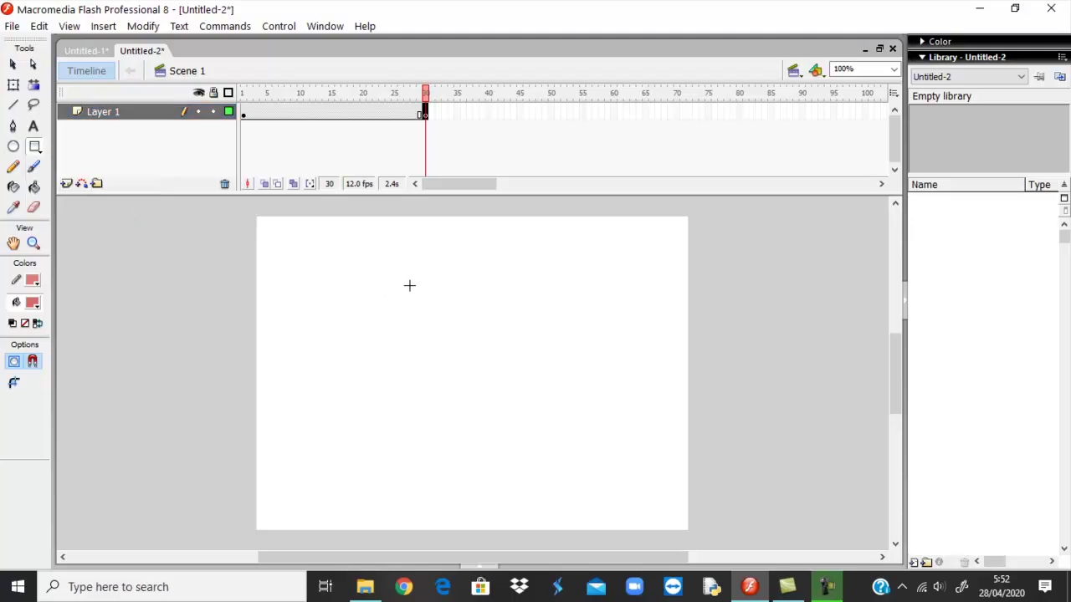
left_click_drag(409, 261, 501, 333)
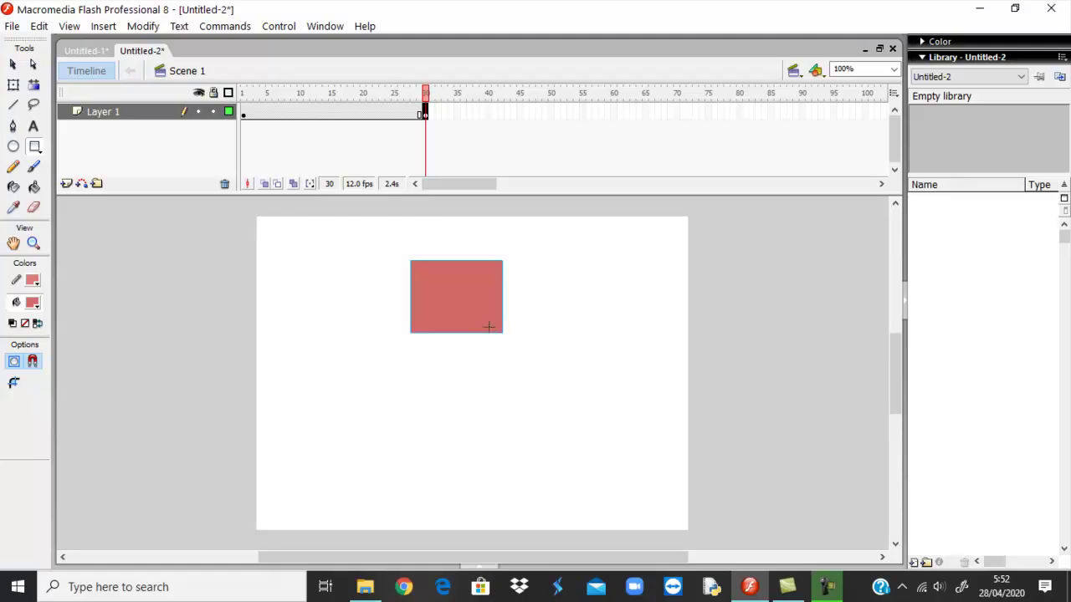
Step: Break apart the rectangle on frame 30 and change its fill to solid blue
left_click(147, 29)
left_click(172, 84)
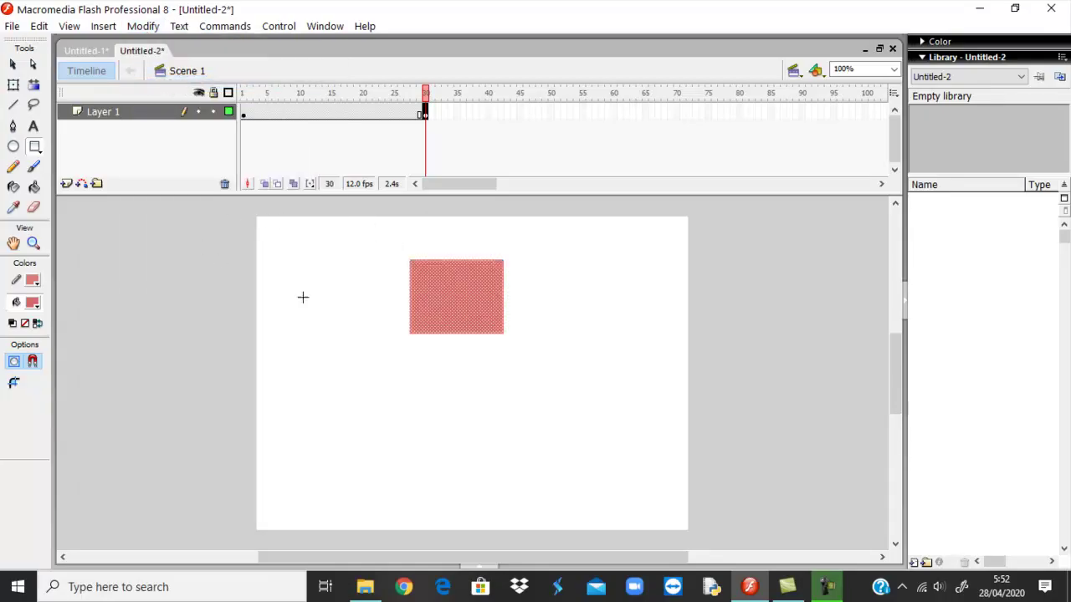
left_click(36, 188)
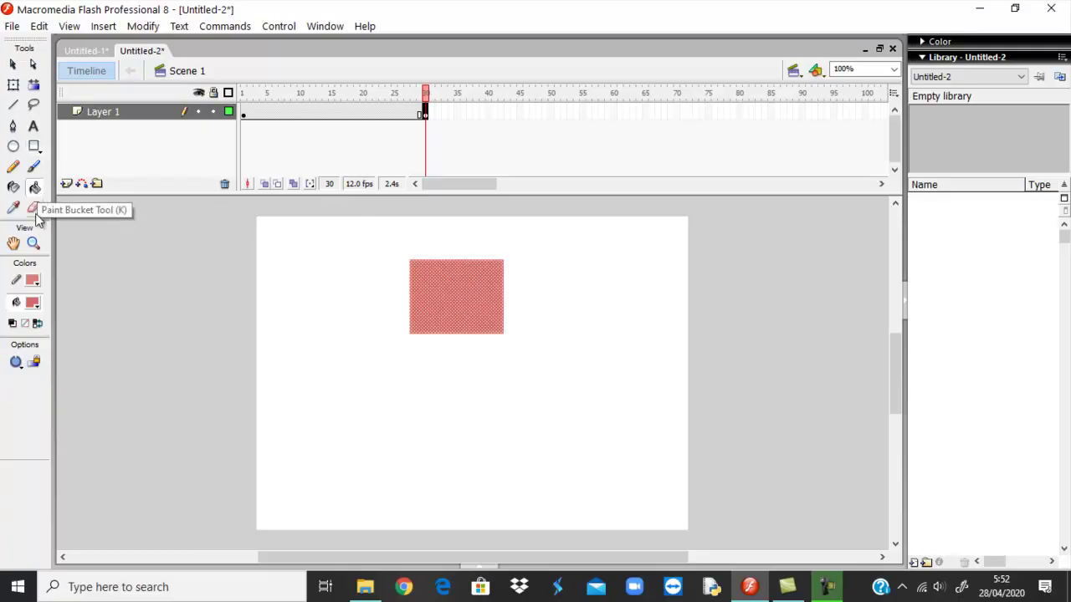
left_click(37, 308)
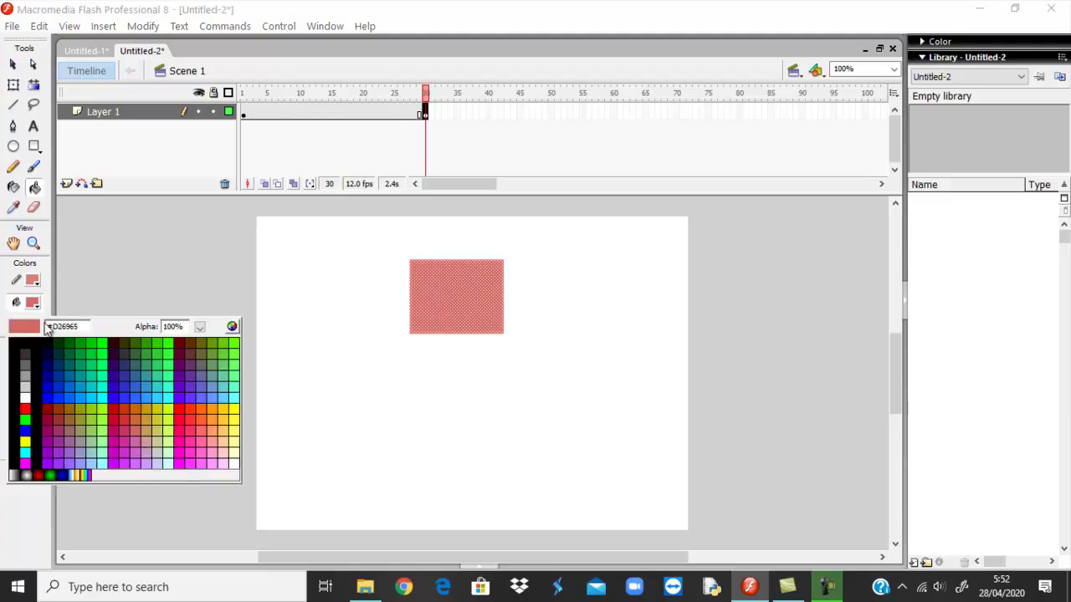
left_click(25, 420)
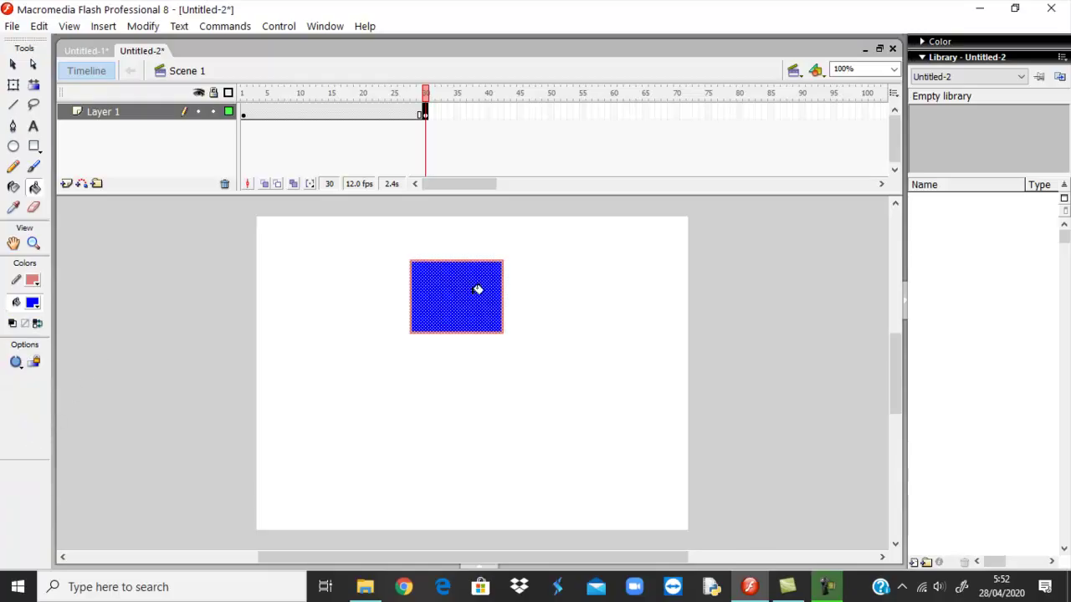
Step: Show the frame properties and set the tween between frames 1 and 30 to Shape, then collapse the properties
left_click(326, 116)
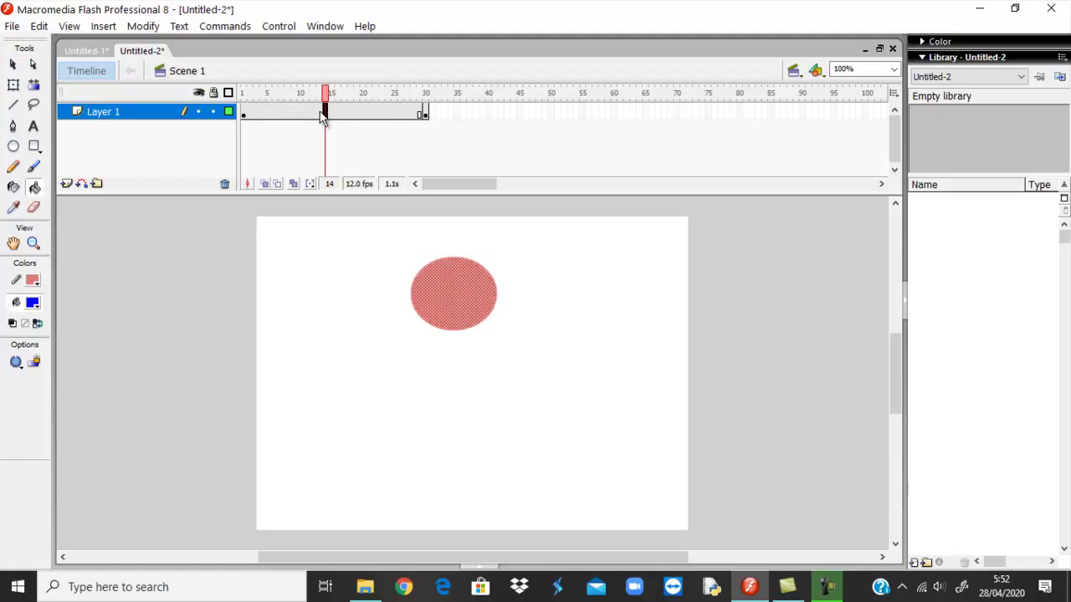
left_click(316, 30)
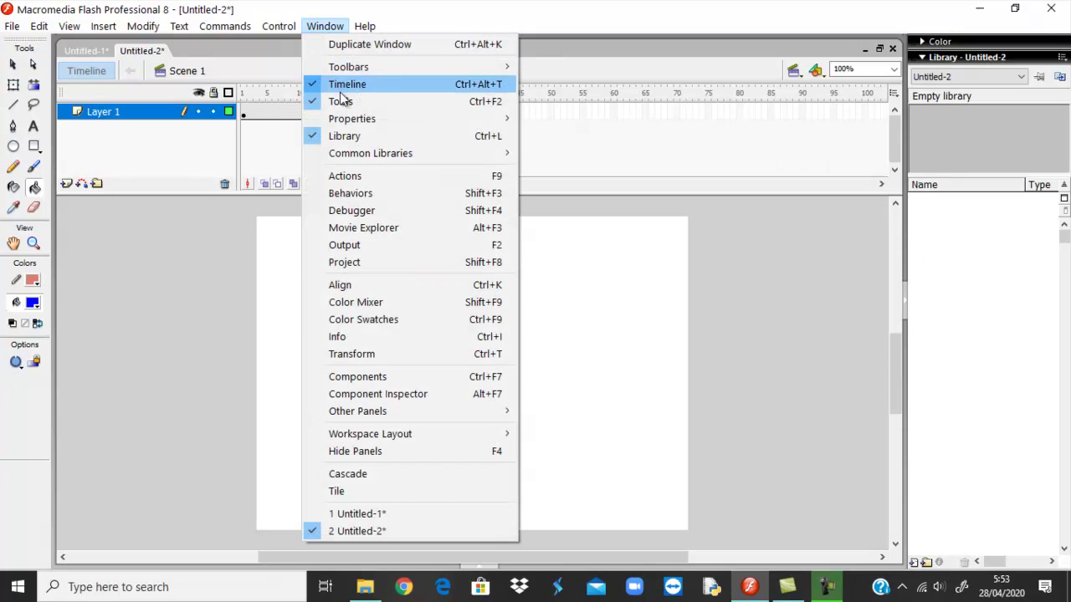
mouse_move(352, 118)
left_click(555, 118)
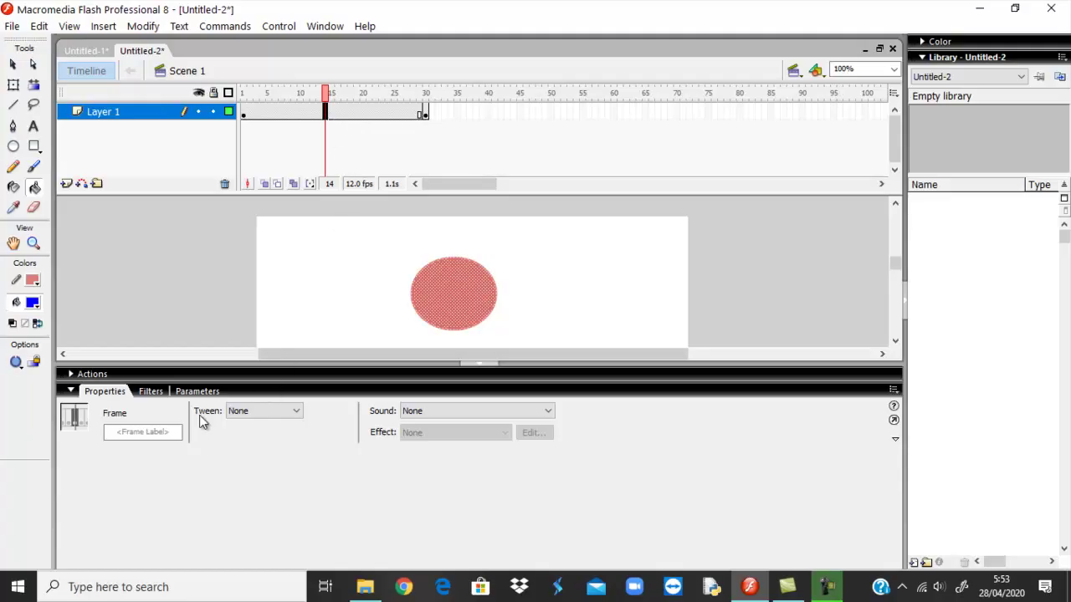
left_click(287, 413)
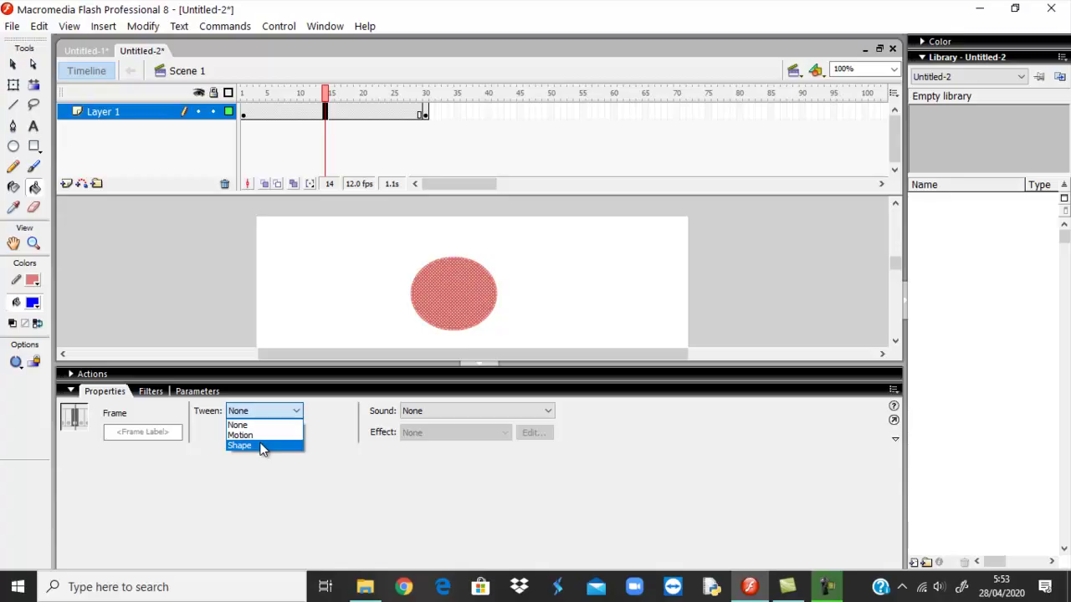
left_click(261, 445)
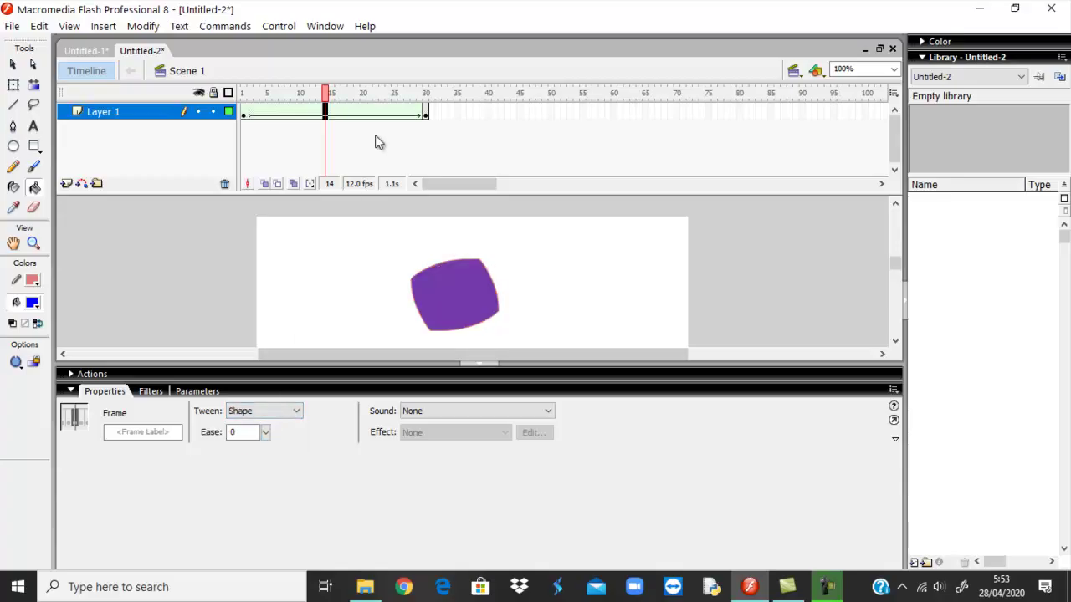
left_click(71, 391)
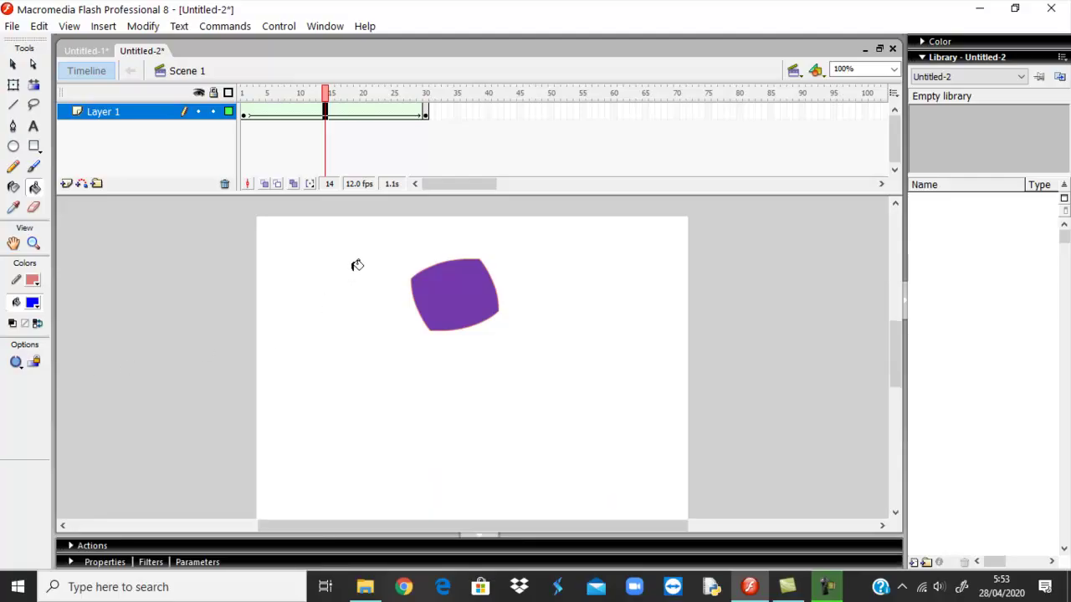
Step: Test the movie to preview the oval morphing into the rectangle, and close the preview
left_click(286, 33)
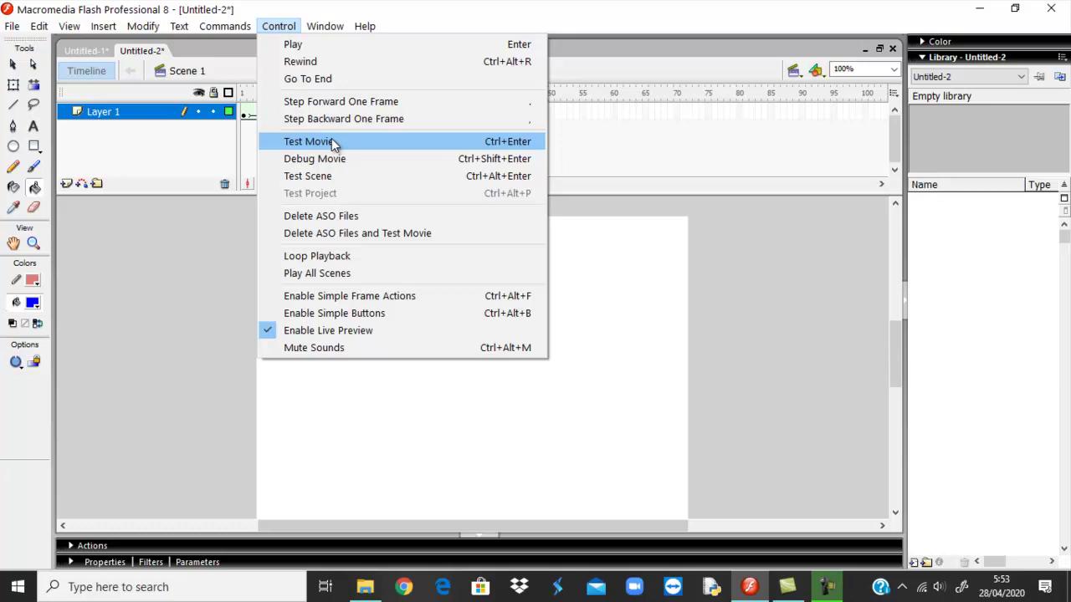
left_click(332, 143)
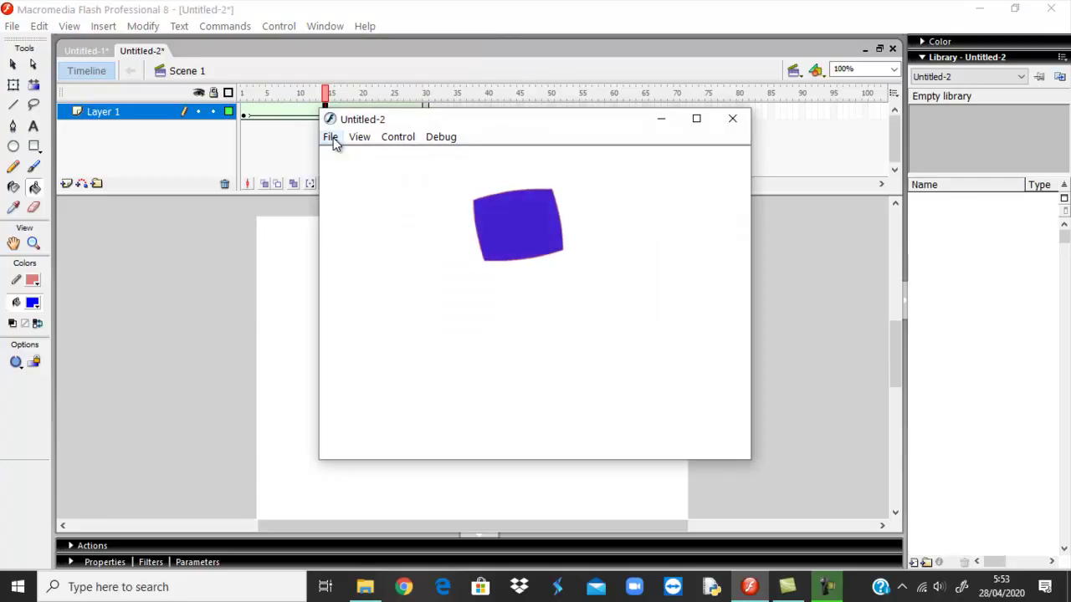
left_click(732, 125)
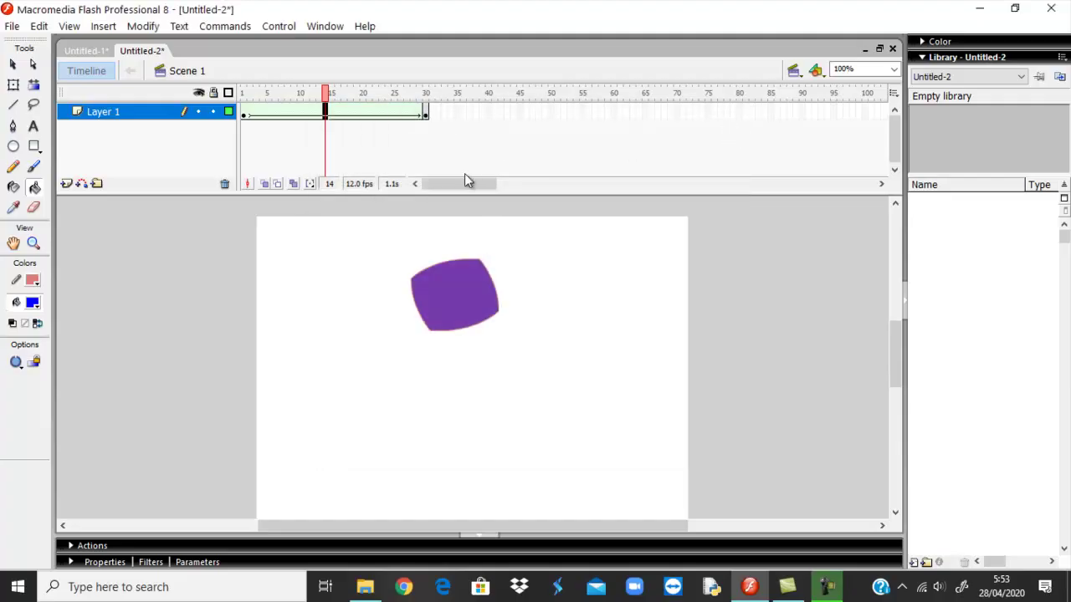